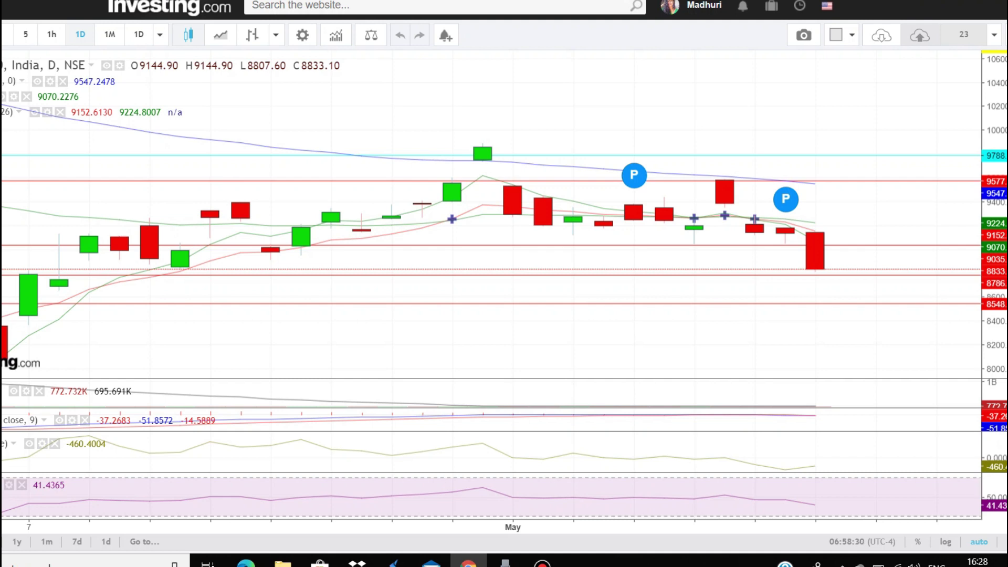
Step: Switch to the NIFTY option chain and underline the 9500 strike and its call open interest
key("ctrl+Tab")
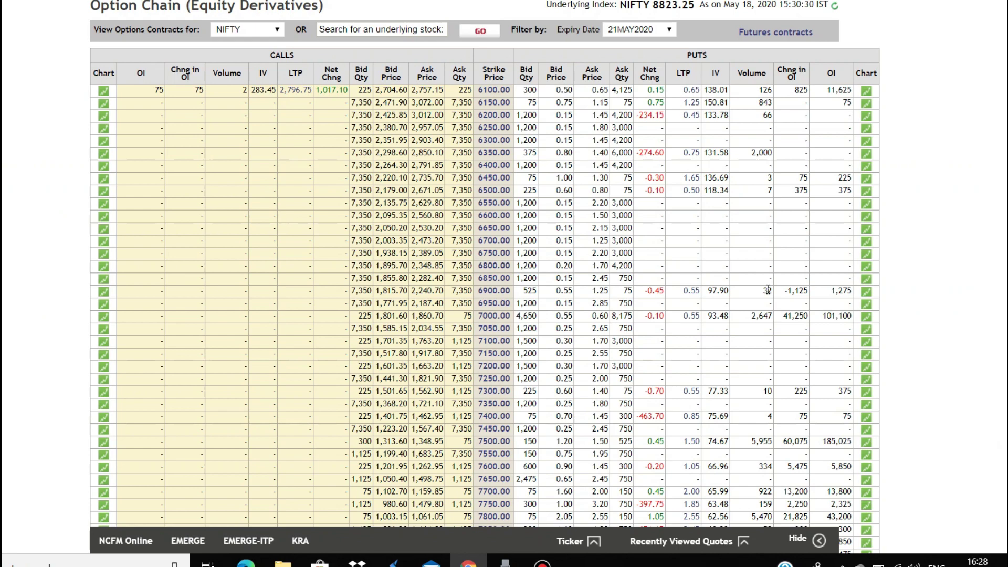
scroll(768, 290, "down", 5)
scroll(769, 295, "up", 6)
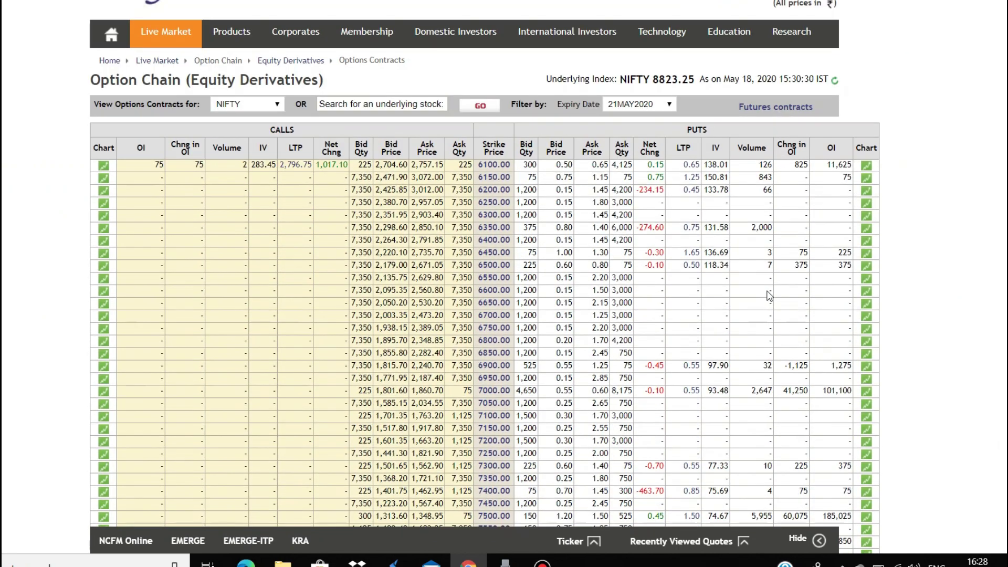
scroll(770, 295, "down", 12)
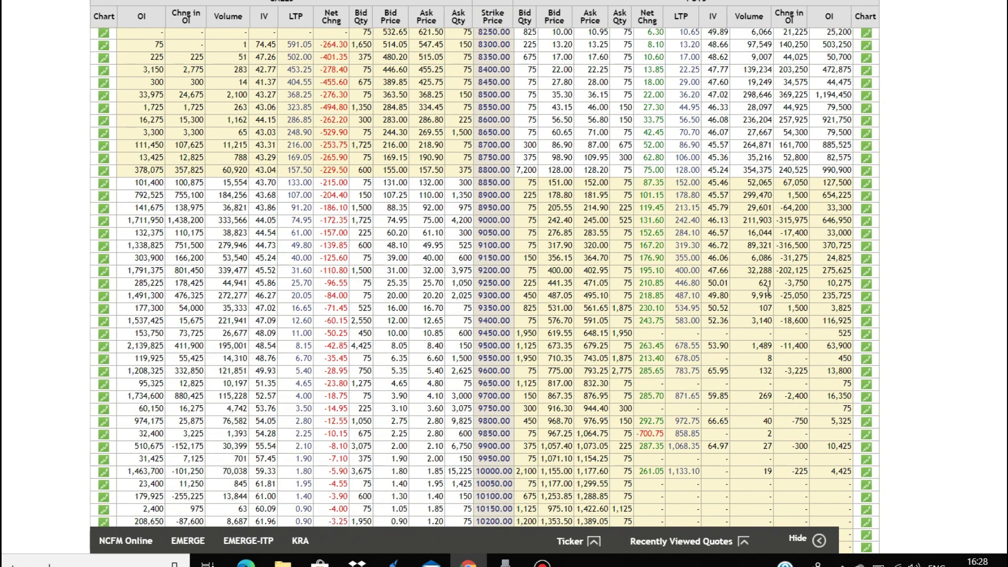
scroll(768, 289, "down", 2)
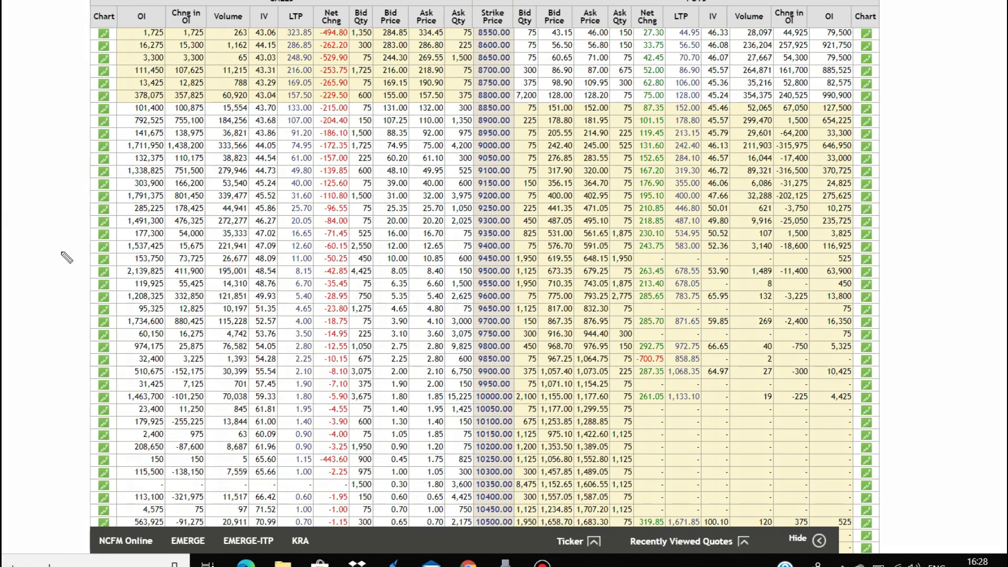
left_click_drag(120, 285, 172, 283)
left_click_drag(464, 280, 581, 280)
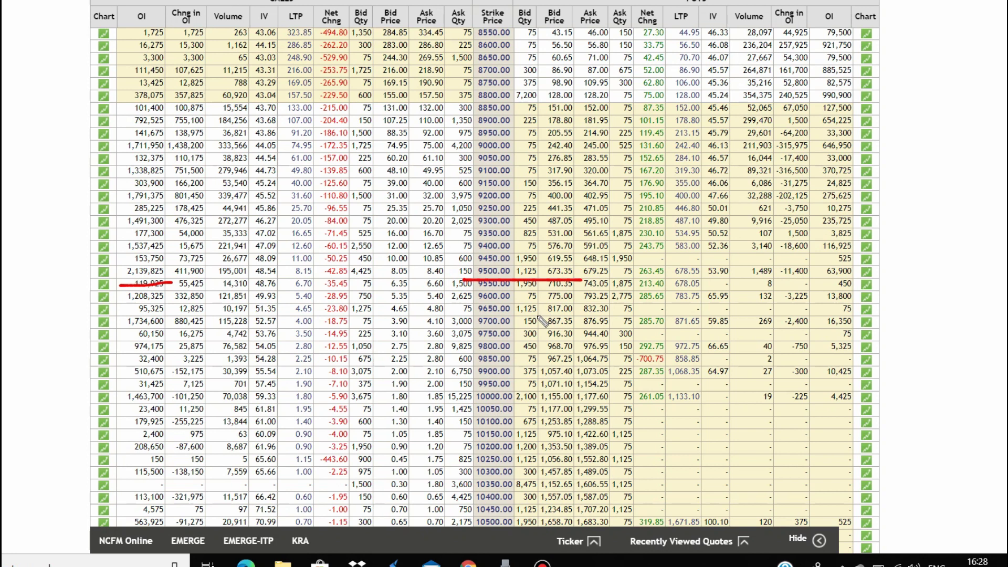
Step: Underline the 9200 call open interest and strike, the 9000 call change in OI and strike, the 9450 call open interest and the 9150 strike
left_click_drag(117, 199, 173, 202)
left_click_drag(479, 200, 515, 202)
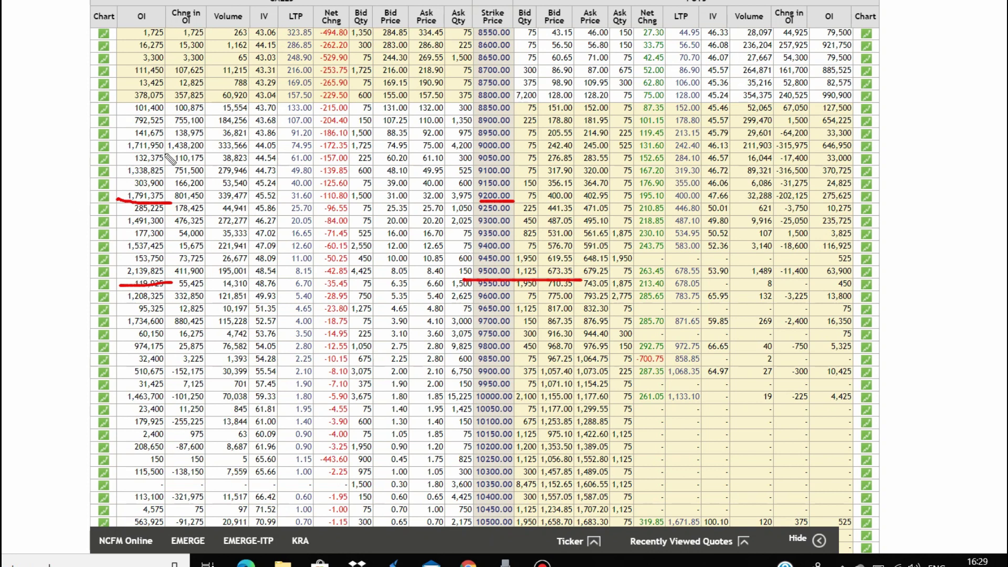
left_click_drag(165, 153, 277, 153)
left_click_drag(480, 153, 526, 149)
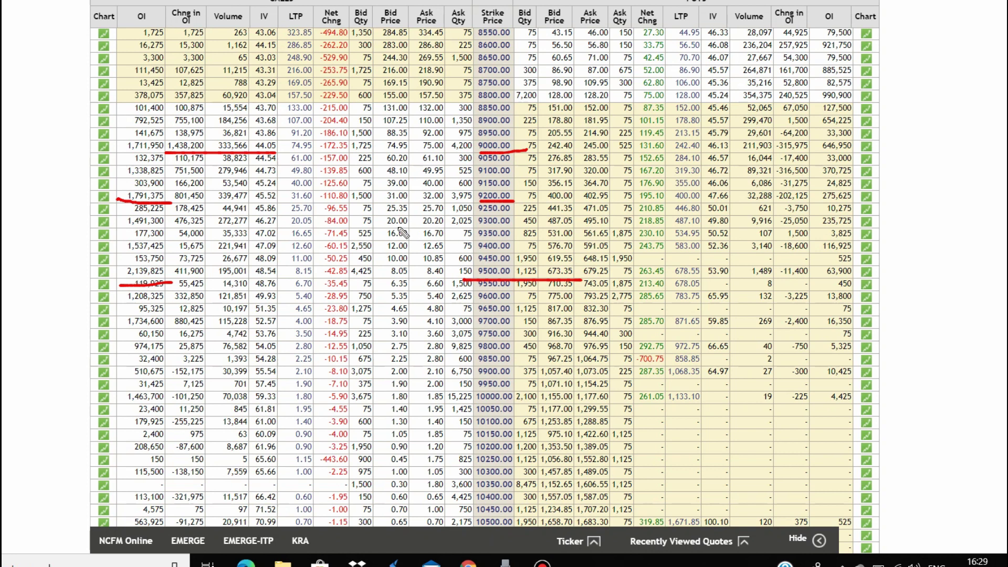
left_click_drag(120, 259, 171, 261)
left_click_drag(478, 188, 526, 185)
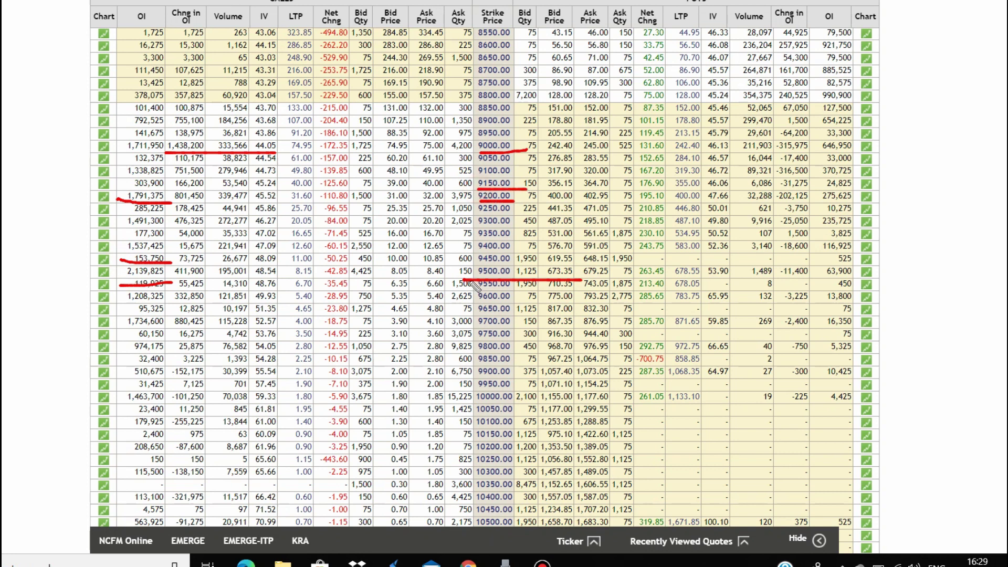
Step: Box the 9000 strike and add freehand marks beside the 9000, 9200 and 9500 strikes
left_click_drag(472, 141, 511, 139)
mouse_move(496, 140)
left_mouse_down()
mouse_move(522, 150)
mouse_move(479, 160)
mouse_move(471, 145)
mouse_move(472, 159)
left_mouse_up()
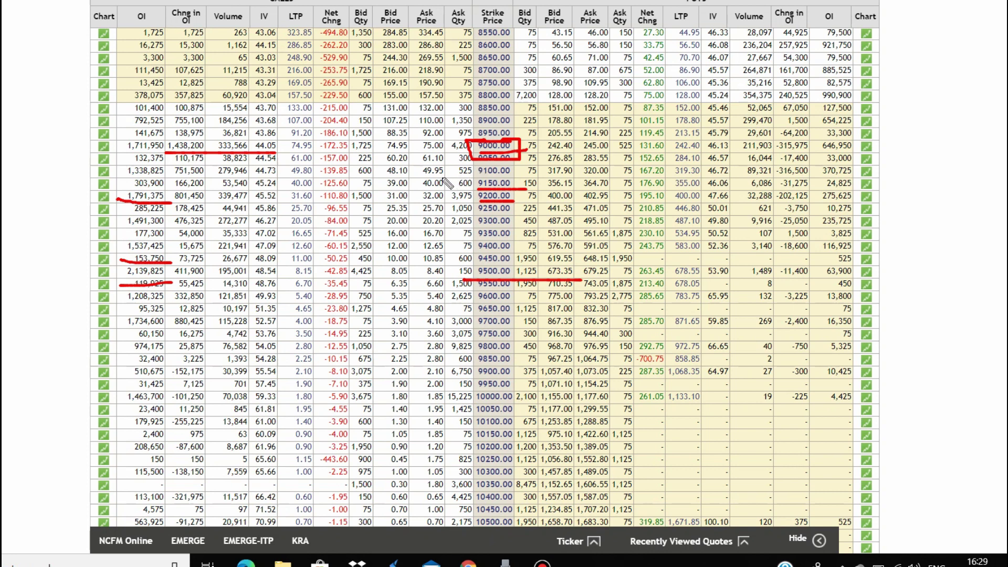
mouse_move(516, 133)
left_mouse_down()
mouse_move(531, 145)
mouse_move(494, 169)
left_mouse_up()
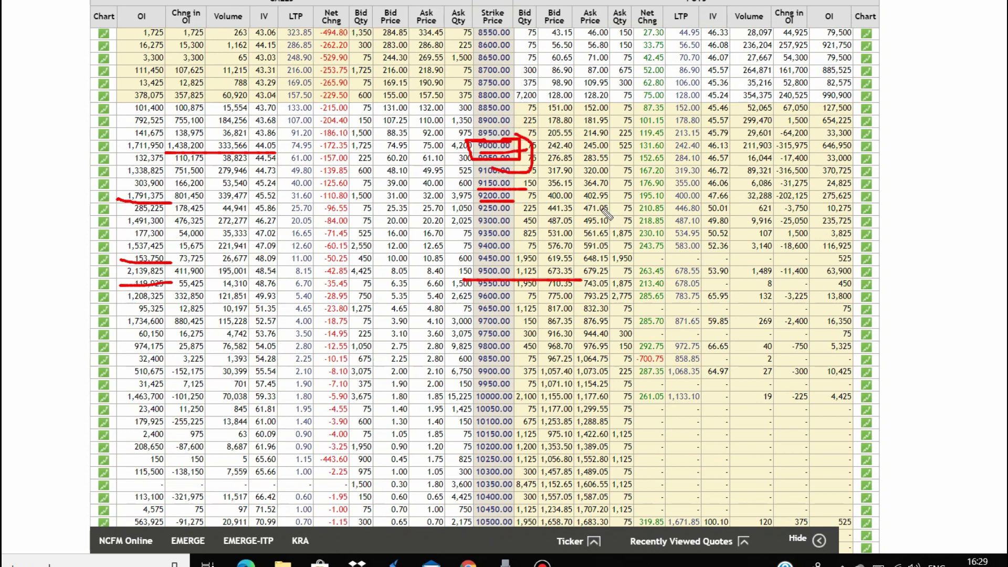
left_click_drag(521, 137, 540, 211)
left_click_drag(514, 183, 516, 203)
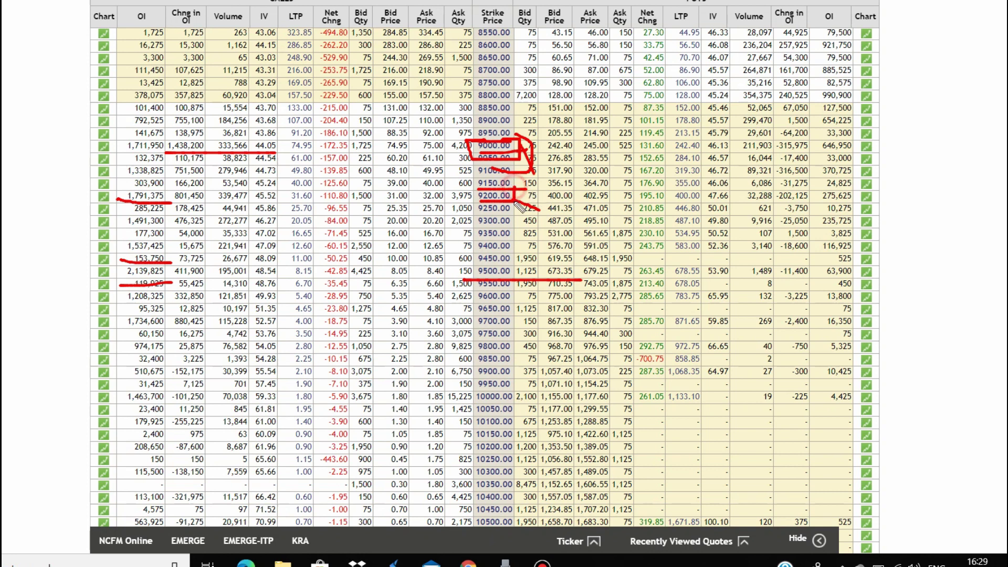
left_click_drag(513, 265, 515, 278)
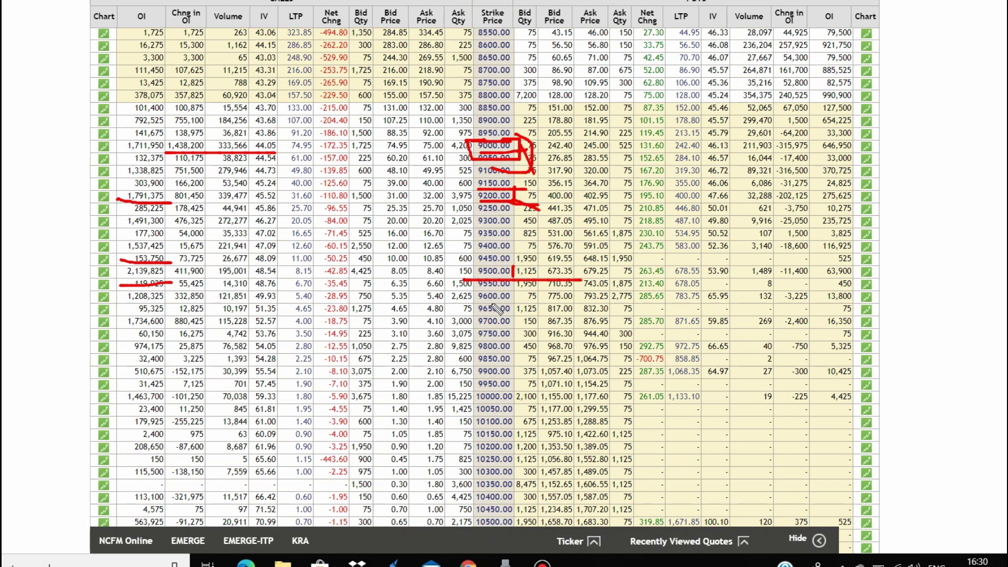
left_click_drag(500, 266, 528, 265)
left_click_drag(519, 149, 546, 154)
Step: Clear the marks and underline the 8500 strike with its put open interest and put change in OI
left_click_drag(1, 81, 860, 463)
scroll(806, 246, "up", 6)
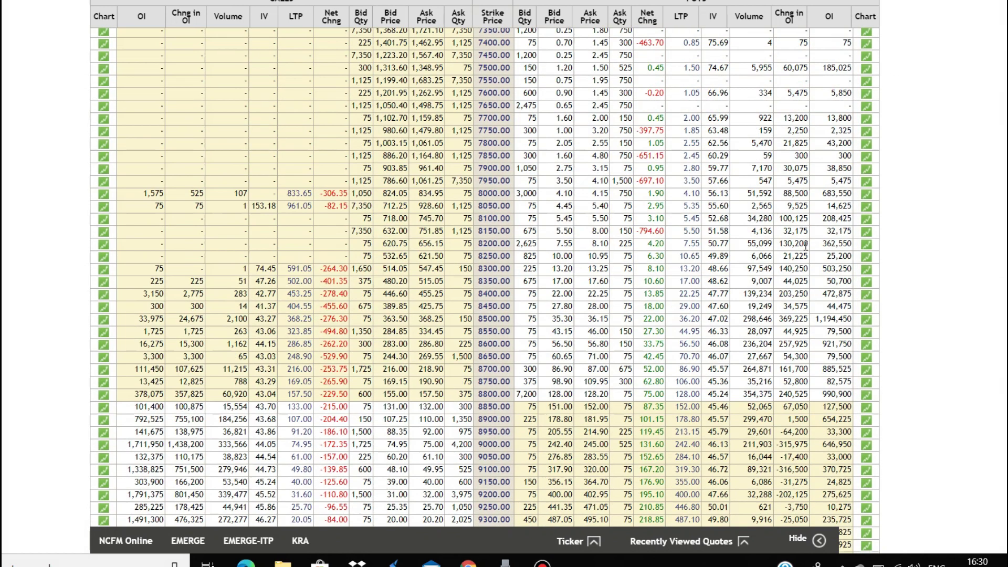
scroll(806, 245, "down", 3)
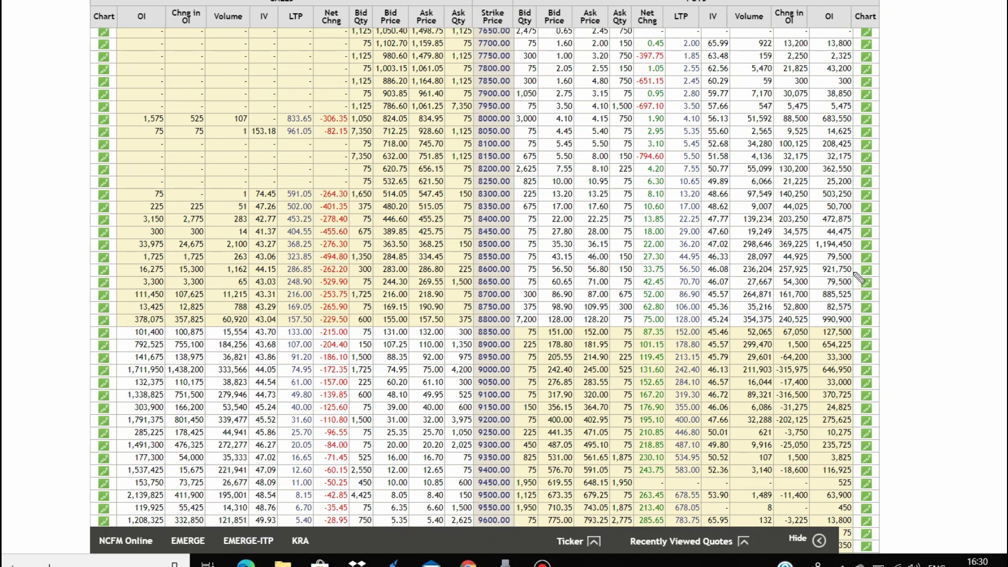
left_click_drag(802, 250, 883, 252)
left_click_drag(468, 254, 511, 255)
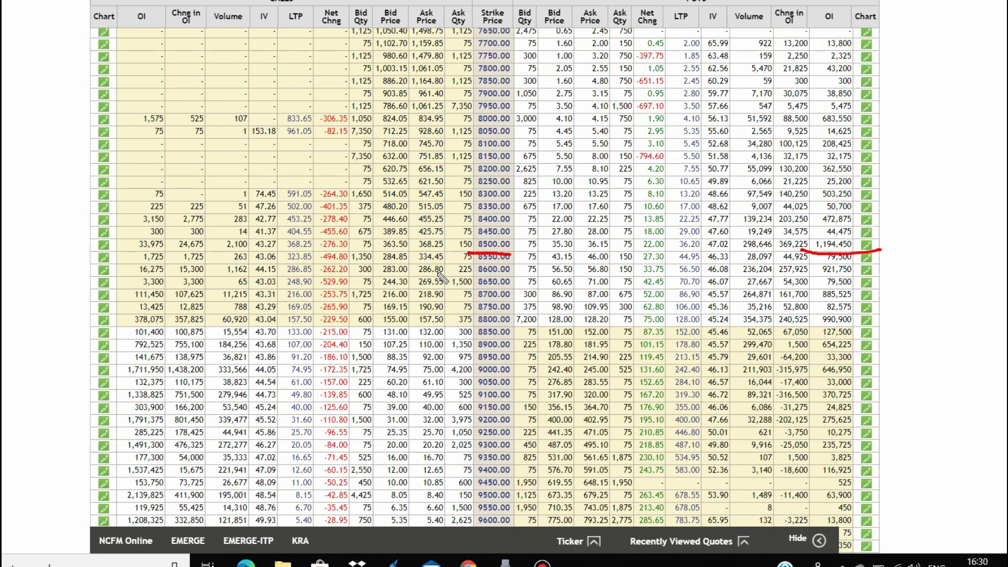
left_click_drag(766, 250, 839, 241)
Step: Box the 8900 to 9000 strikes and emphasise the 8500 strike with extra strokes
mouse_move(478, 338)
left_mouse_down()
mouse_move(518, 341)
mouse_move(518, 373)
mouse_move(474, 379)
mouse_move(475, 340)
left_mouse_up()
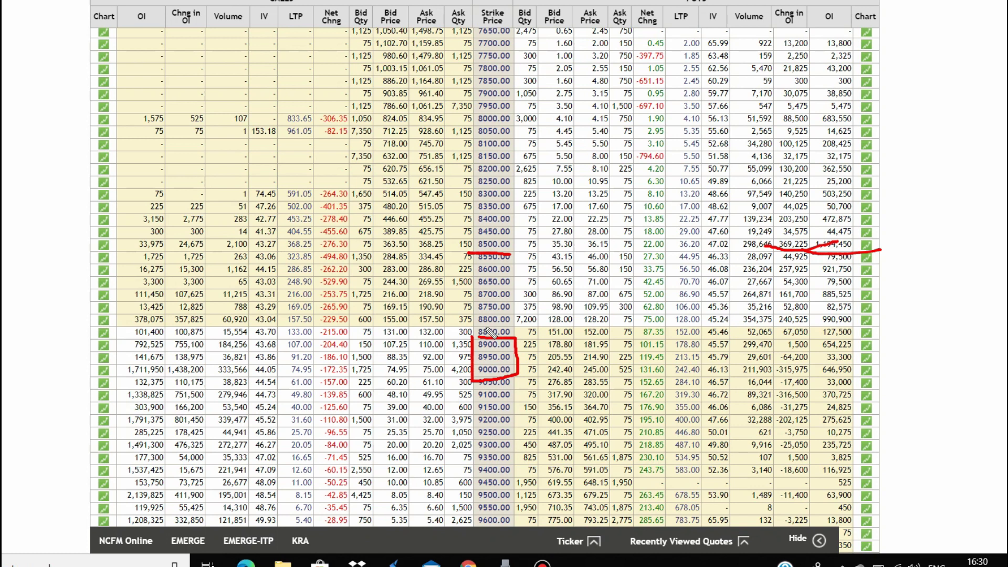
left_click_drag(511, 239, 511, 261)
left_click_drag(479, 242, 542, 245)
left_click_drag(465, 337, 515, 340)
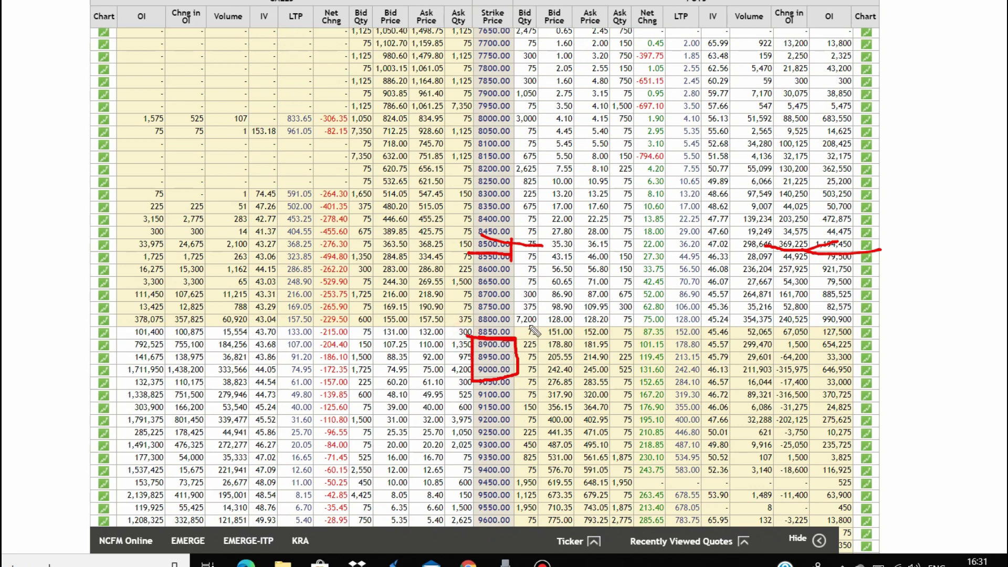
left_click_drag(514, 243, 497, 257)
left_click_drag(461, 256, 508, 255)
Step: Underline the 8000 strike with its put open interest and change in OI, re-mark the 8500 strike, and erase all marks
left_click(477, 125)
left_click_drag(476, 126, 514, 126)
left_click_drag(823, 124, 863, 124)
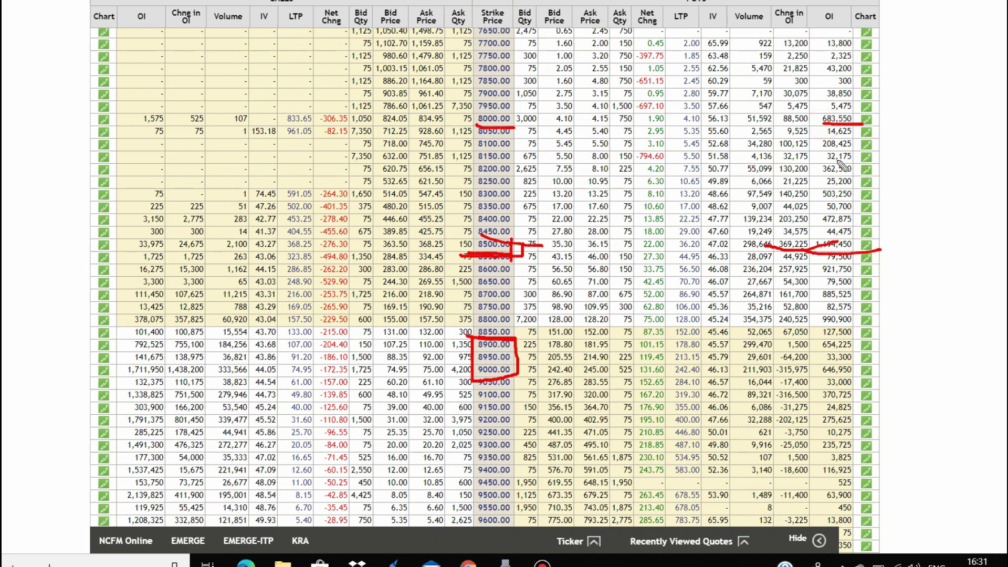
left_click_drag(766, 128, 838, 120)
left_click_drag(448, 241, 511, 244)
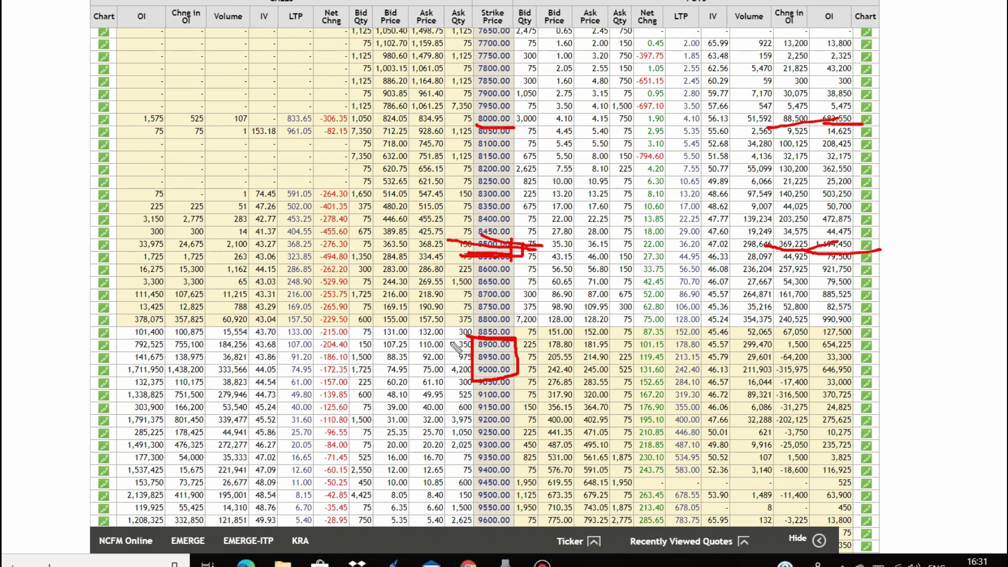
left_click_drag(499, 113, 519, 112)
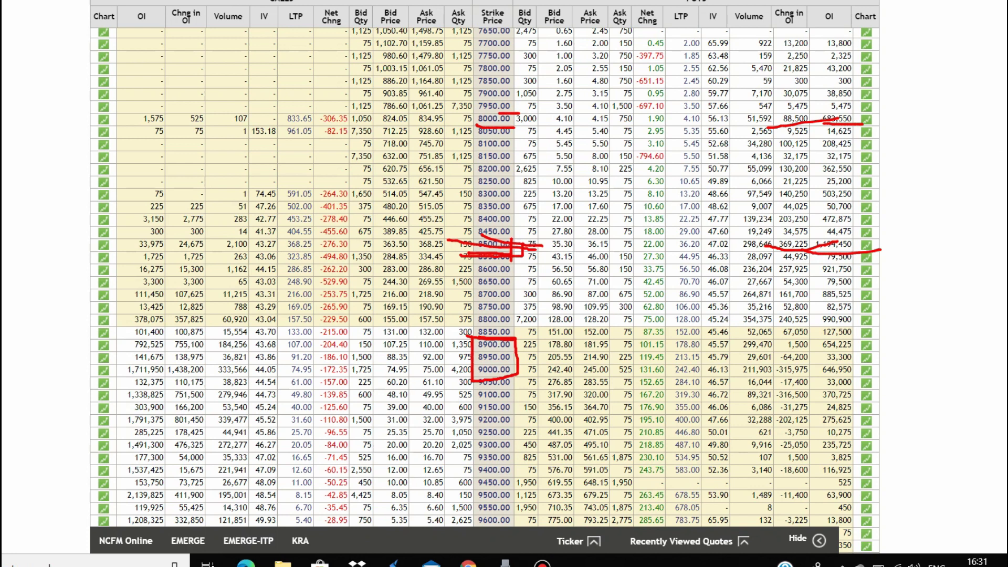
key("e")
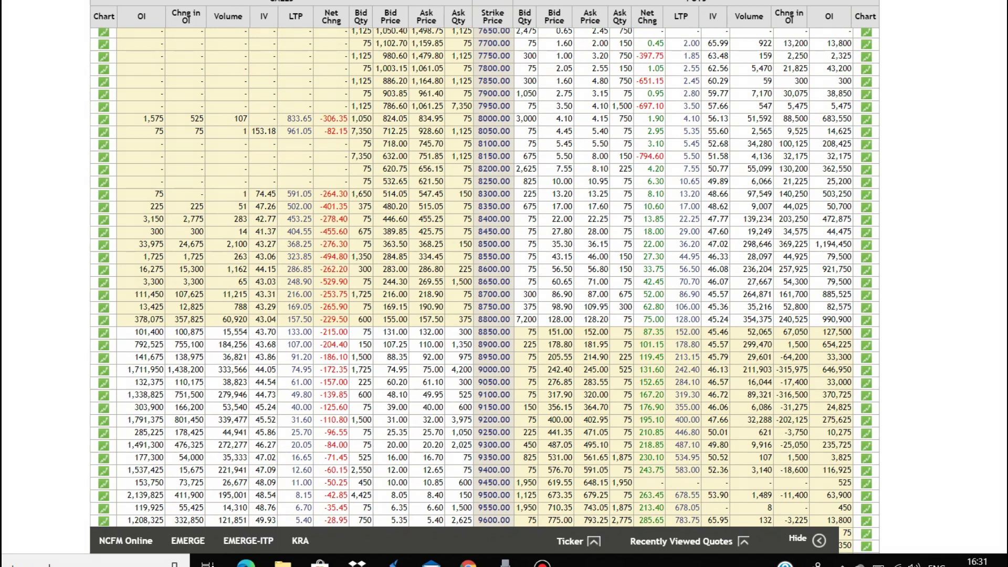
Step: Switch to the daily price chart and write the levels 8750, 8650 and 8500 in a column below the candles
key("alt+Tab")
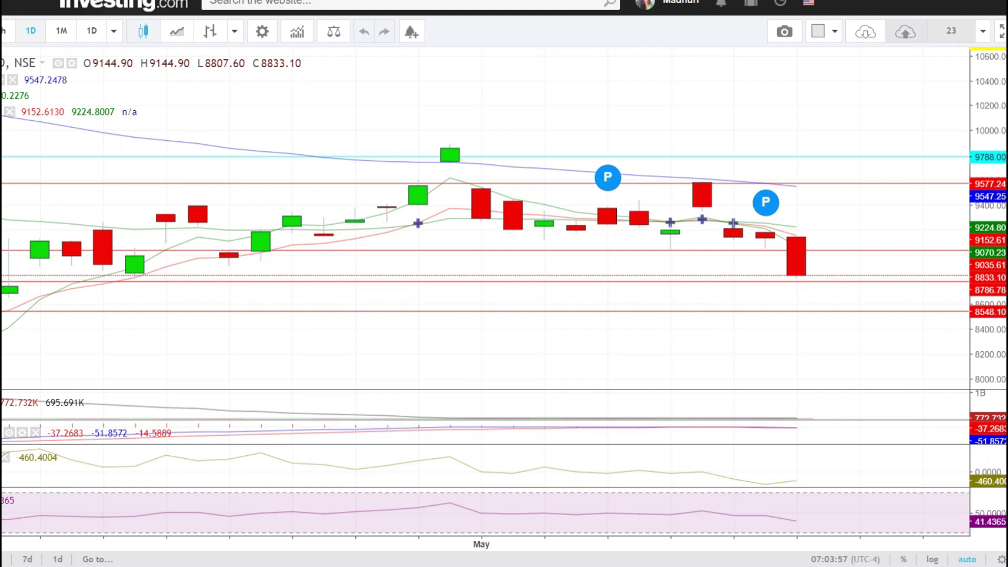
left_click(536, 318)
type("8750")
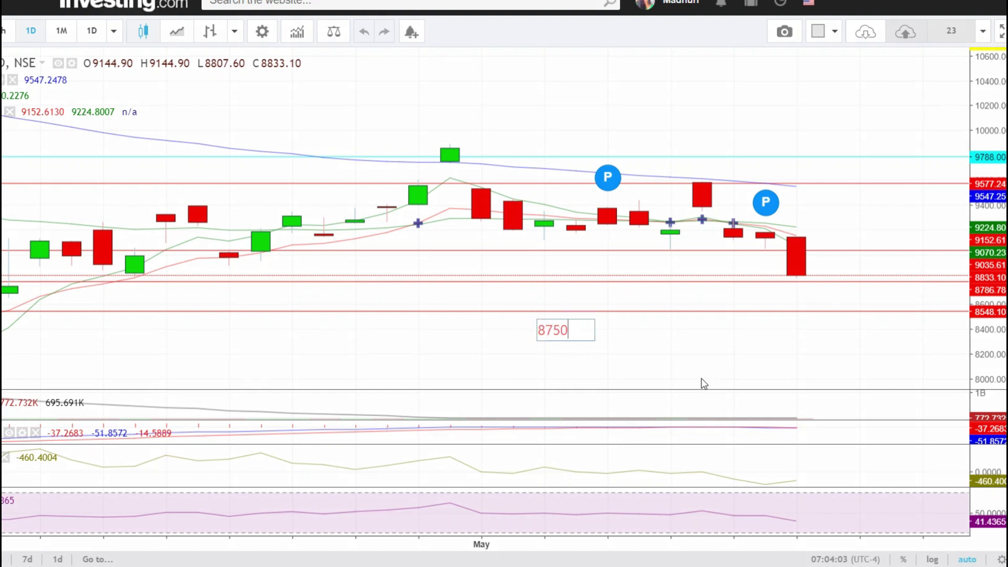
key("Return")
type("8650")
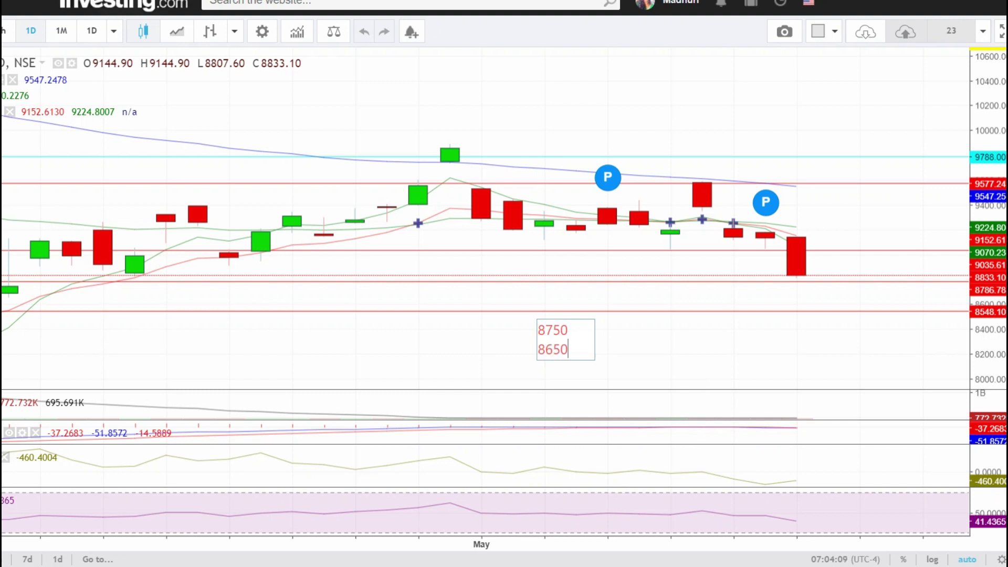
key("Return")
type("8500")
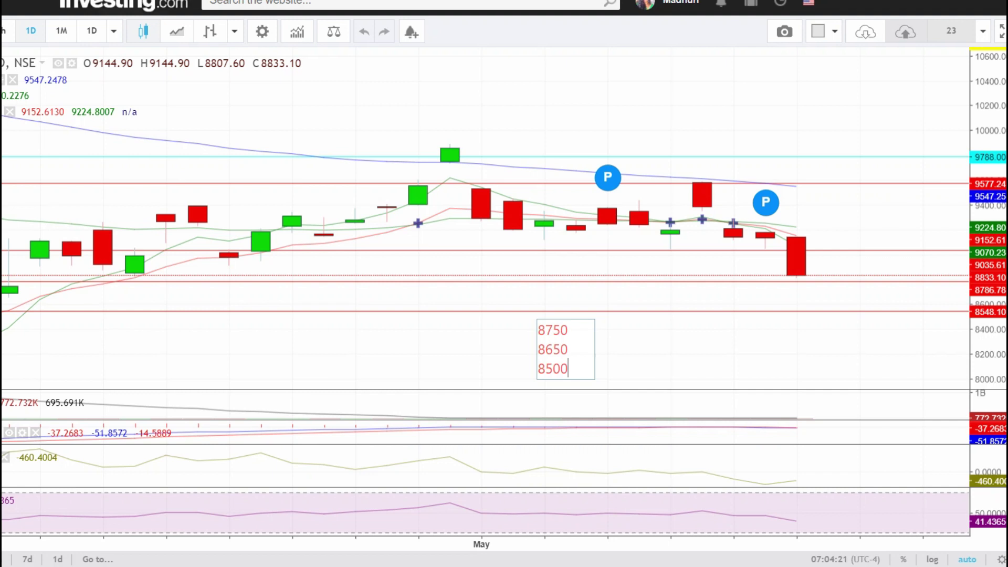
Step: Write a second column of levels, 8910, 9050 and 9180, beside the first column
left_click(628, 322)
type("8")
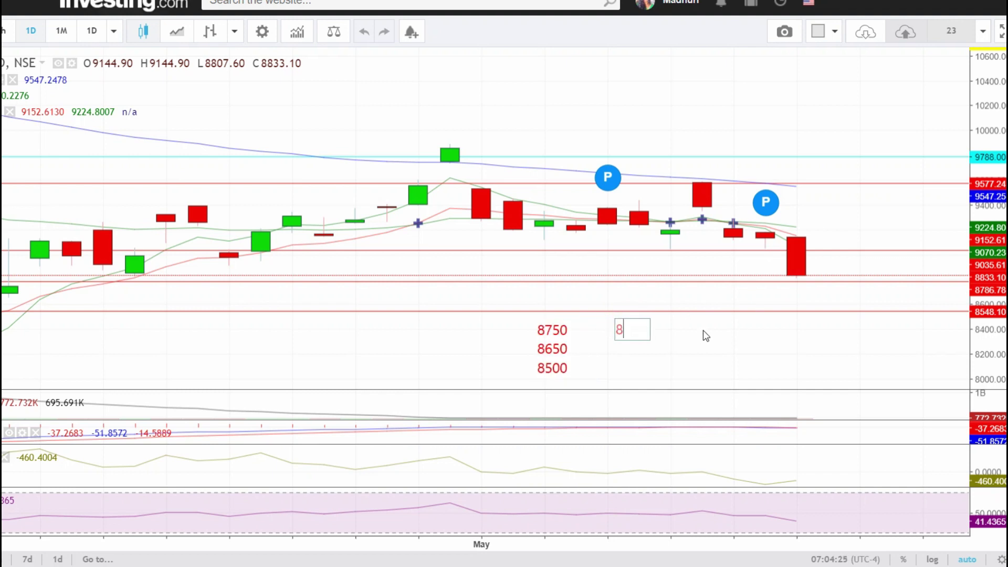
type("910")
key("Return")
type("9050")
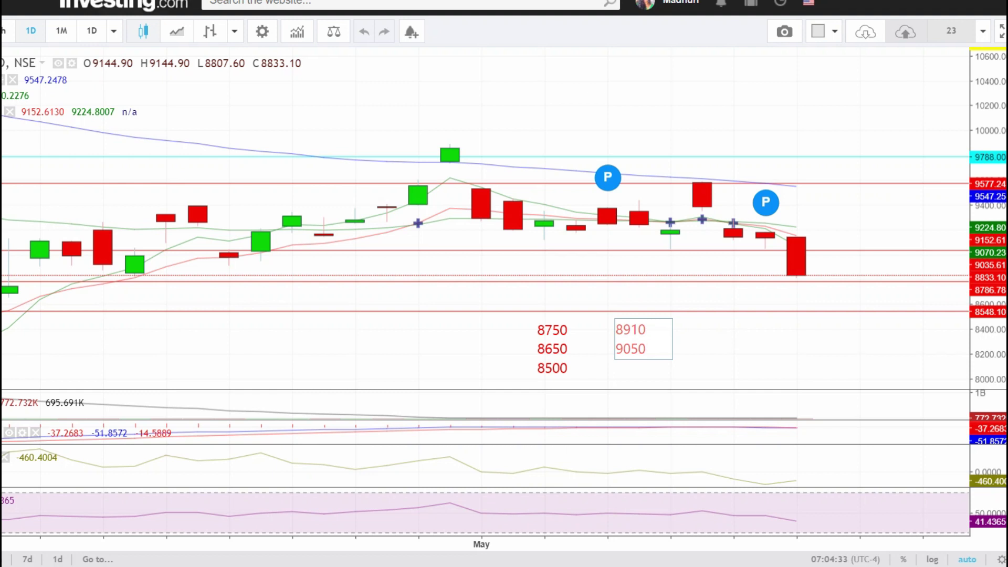
key("Return")
type("9180")
key("Escape")
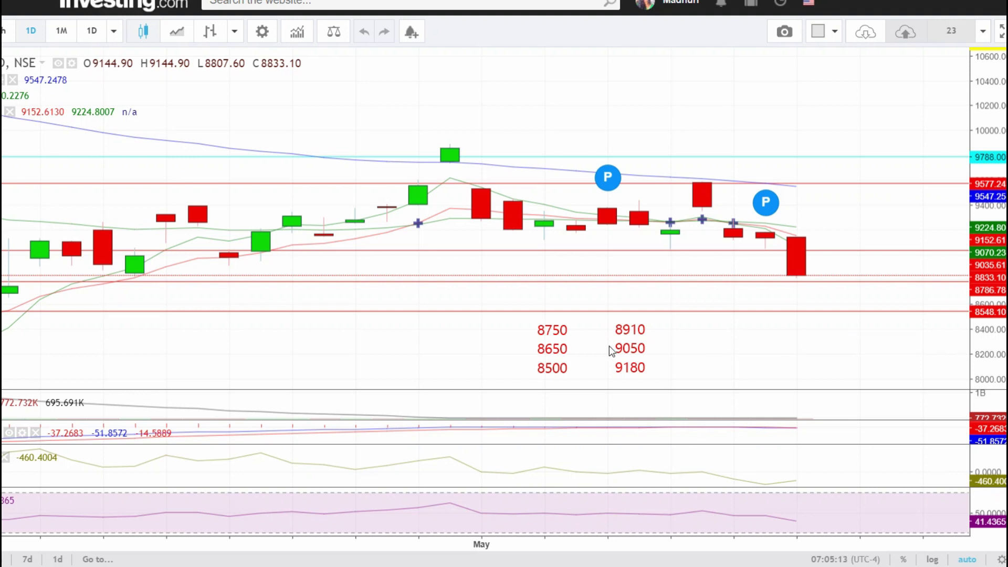
left_click(531, 338)
left_click(575, 339)
left_click(504, 302)
key("Delete")
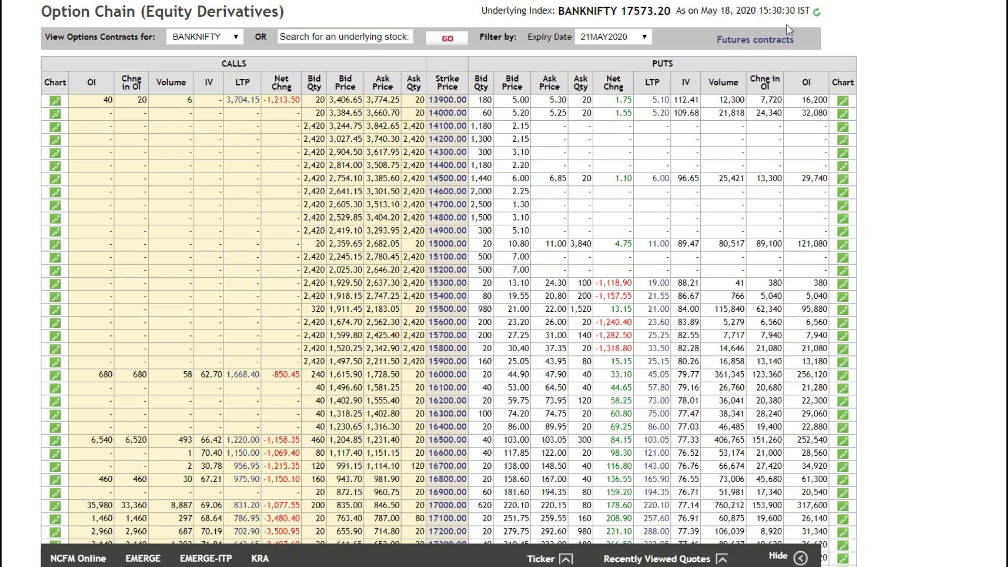
Step: In the BANKNIFTY option chain, underline the 19500 and 19000 strikes and their call open interest
left_click(896, 56)
scroll(919, 415, "down", 9)
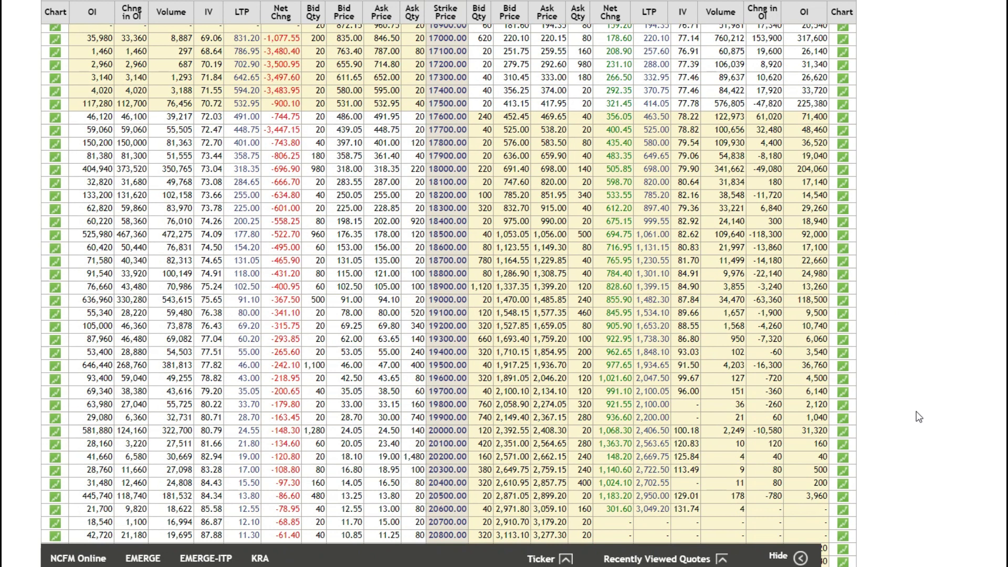
scroll(919, 416, "down", 2)
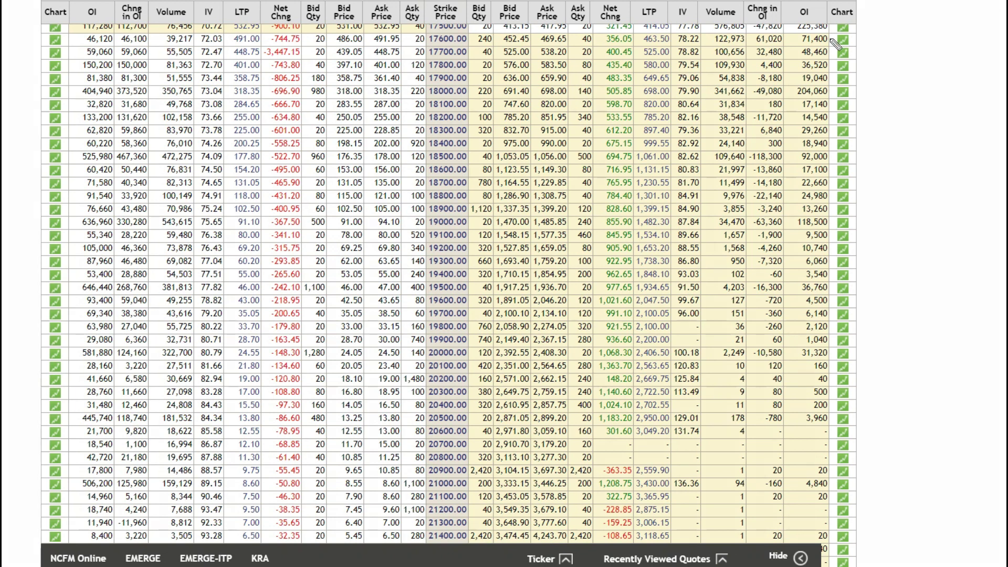
left_click_drag(73, 293, 129, 298)
left_click_drag(76, 229, 125, 234)
left_click_drag(428, 297, 472, 297)
left_click_drag(430, 229, 524, 228)
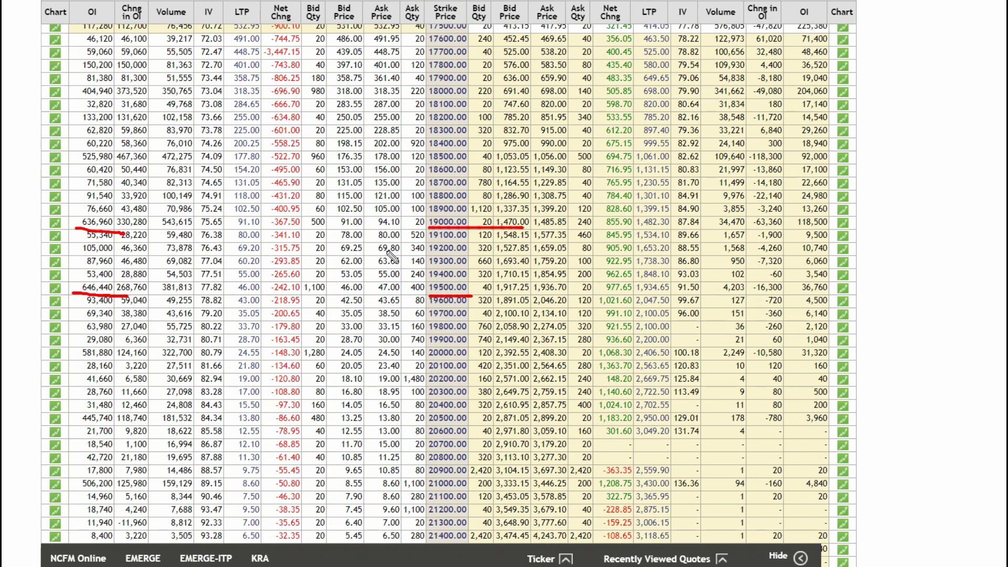
Step: Underline the 18500 strike and its call change in OI plus the 19900 and 20000 strikes, and bracket strikes 18000 to 20000
left_click_drag(131, 165, 163, 162)
left_click_drag(417, 167, 481, 164)
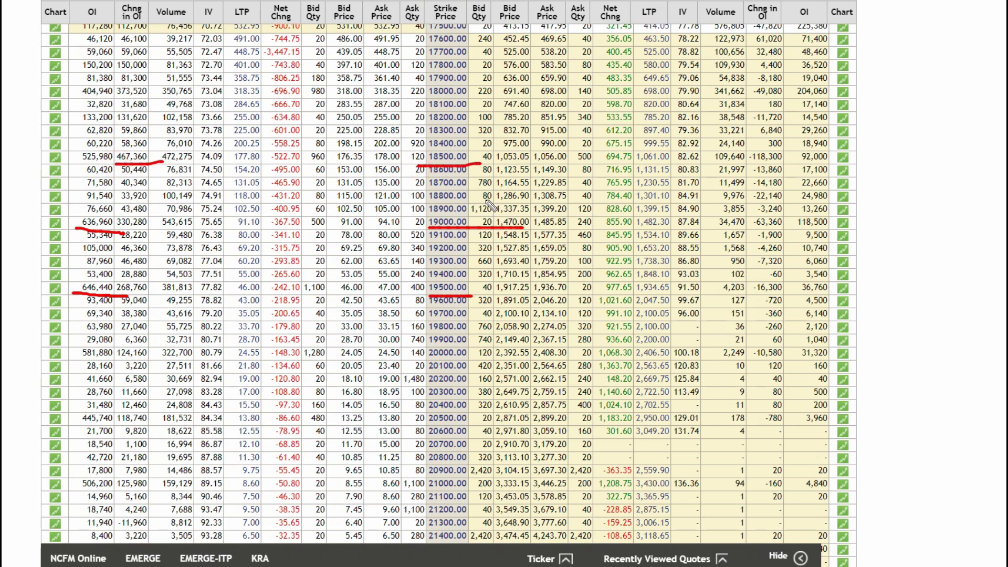
left_click_drag(94, 153, 174, 151)
left_click_drag(418, 346, 492, 345)
left_click_drag(430, 359, 475, 361)
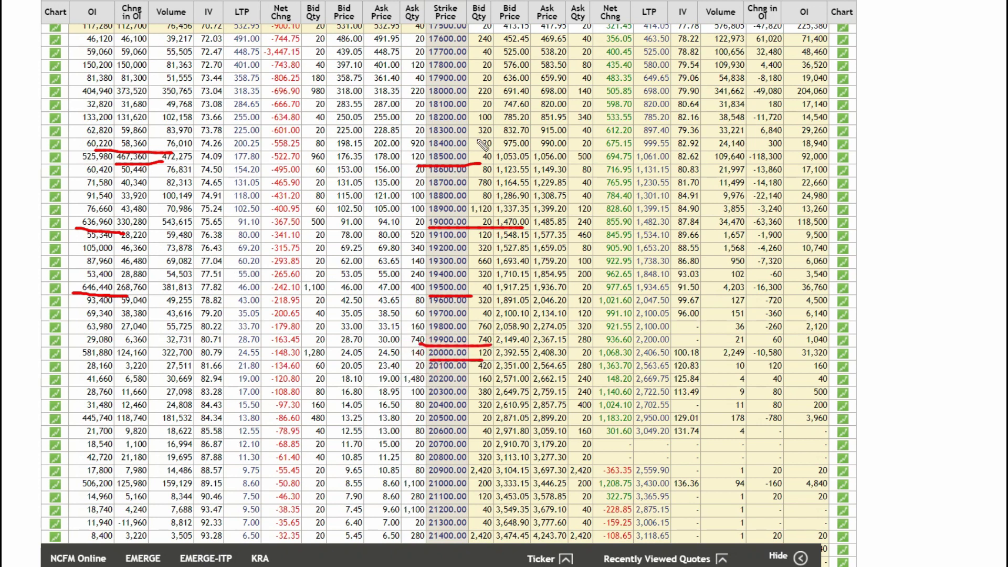
mouse_move(414, 85)
left_mouse_down()
mouse_move(474, 85)
mouse_move(479, 362)
left_mouse_up()
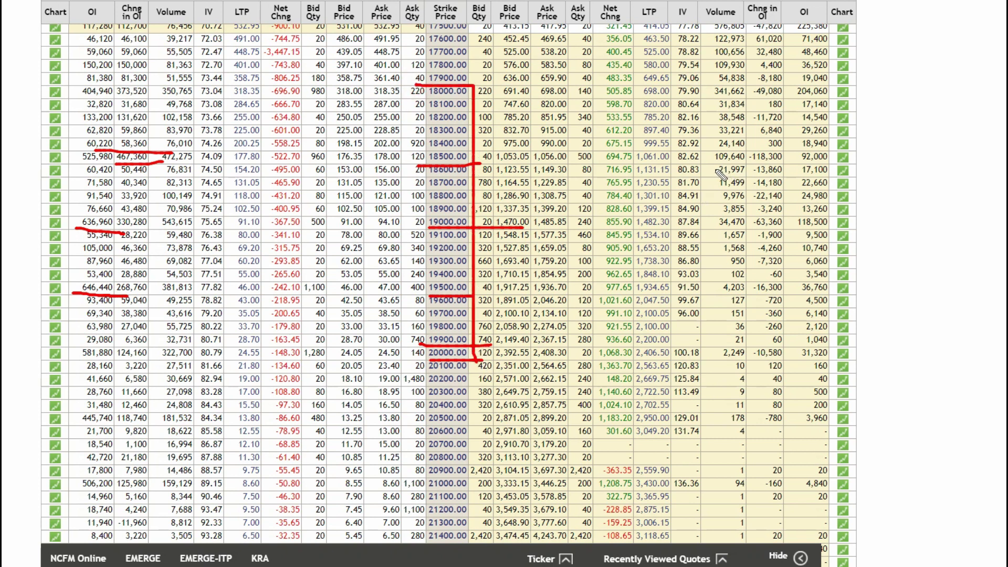
Step: Underline the 17900, 18000, 18400 and 18500 strikes in the BANKNIFTY option chain
left_click_drag(443, 82, 486, 84)
left_click(464, 78)
left_click_drag(413, 163, 487, 166)
left_click_drag(415, 151, 480, 151)
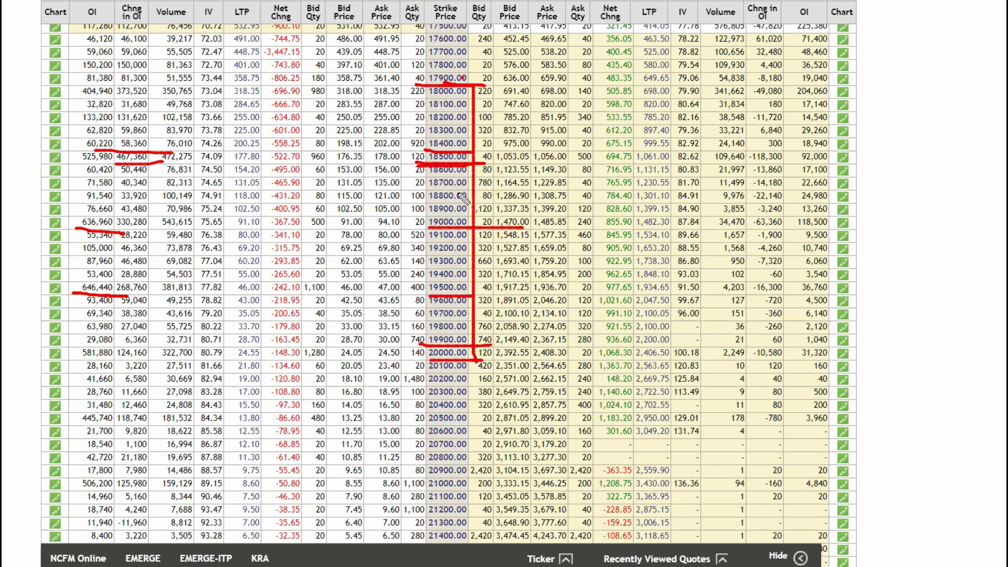
left_click_drag(423, 103, 482, 110)
left_click_drag(452, 98, 498, 96)
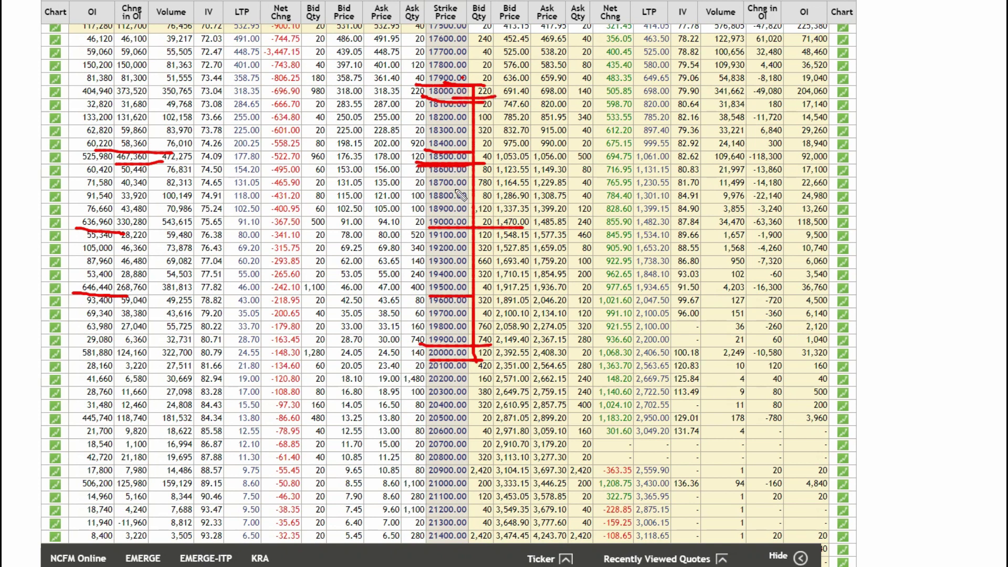
Step: Box strikes 18000 to 18500 and draw a line from 18500 down to the 19500 strike
left_click_drag(458, 156, 464, 159)
key("ctrl+z")
mouse_move(480, 164)
left_mouse_down()
mouse_move(434, 168)
mouse_move(424, 100)
mouse_move(441, 84)
left_mouse_up()
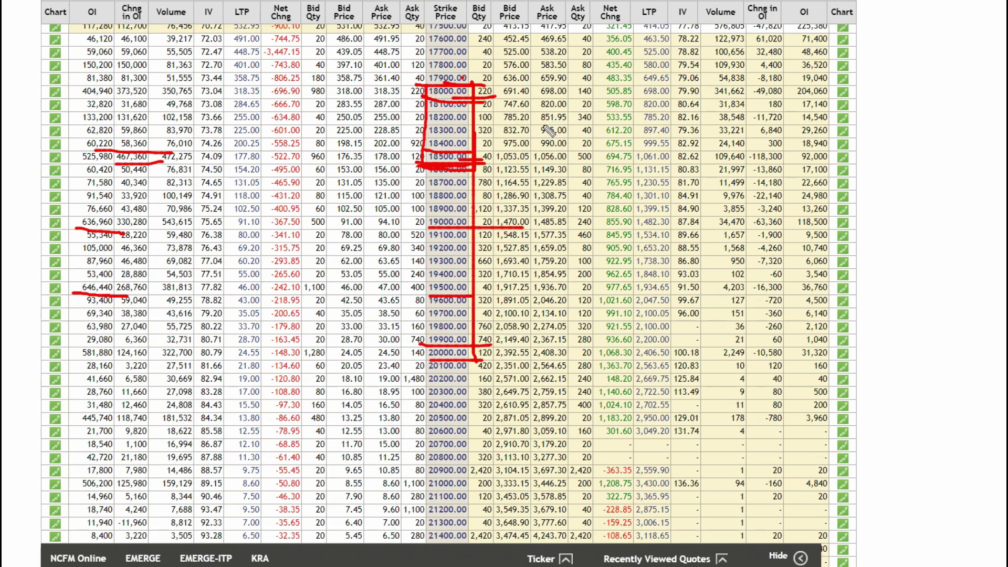
left_click_drag(476, 167, 463, 289)
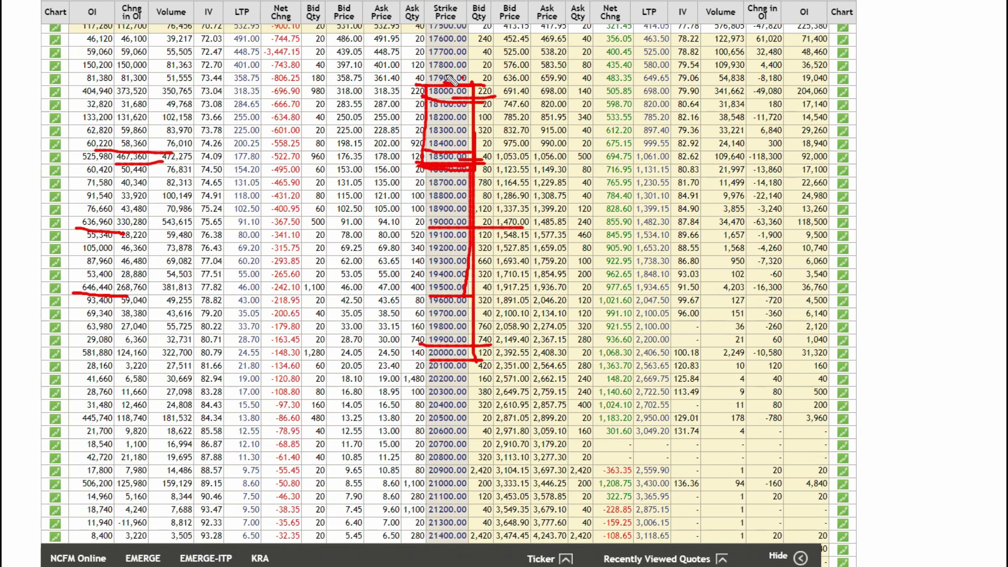
Step: Clear all the pen marks from the BANKNIFTY option chain
key("ctrl+z")
key("ctrl+z")
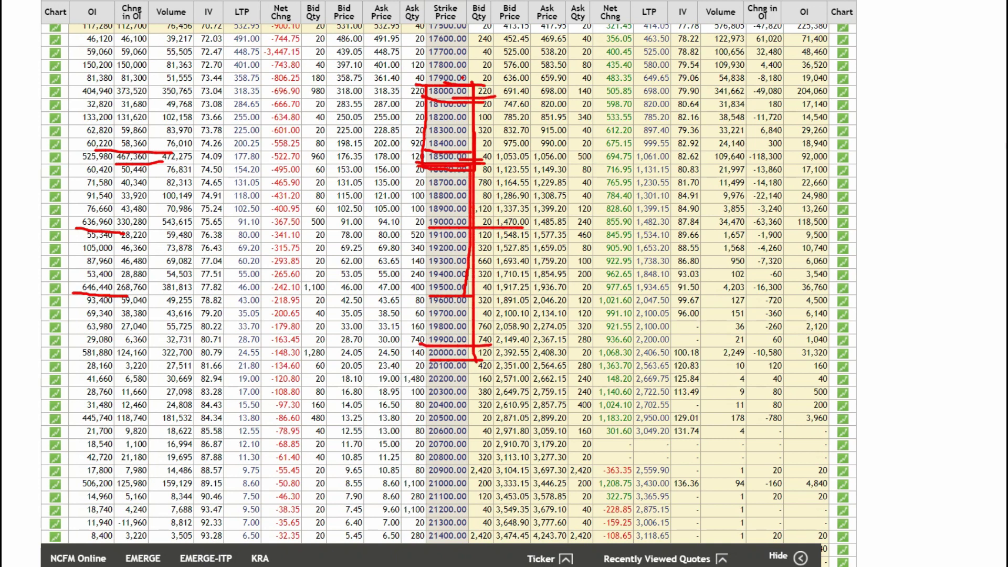
key("Escape")
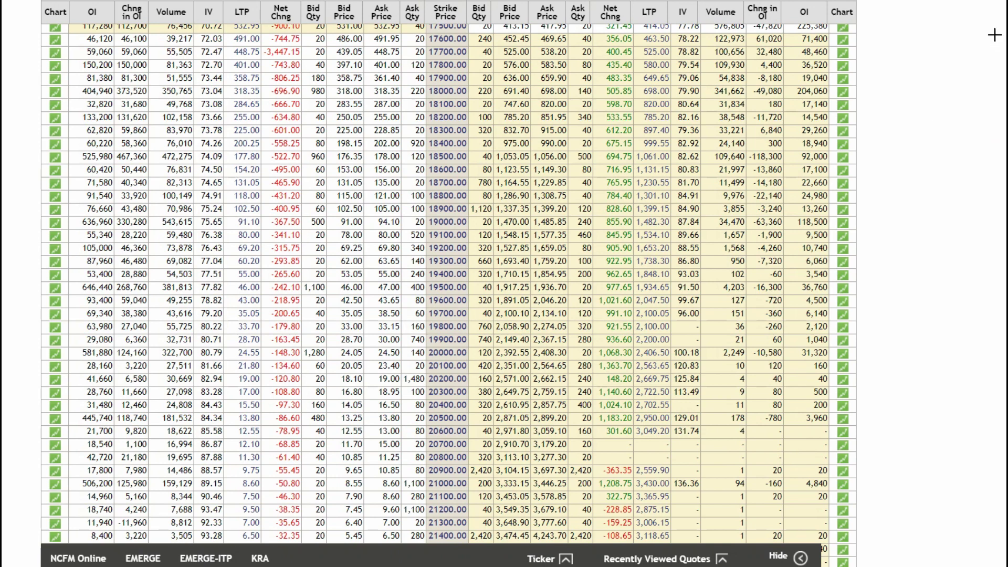
Step: Underline the 17000 strike and its put open interest of 317,600, and mark the 16900 strike just above it
scroll(815, 349, "up", 5)
scroll(815, 349, "up", 4)
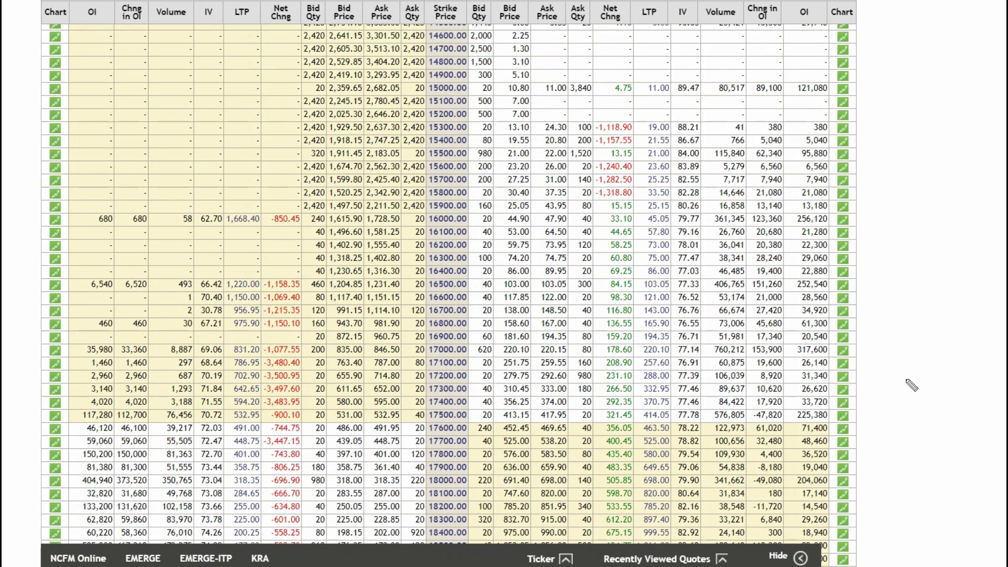
left_click_drag(791, 357, 868, 357)
left_click_drag(429, 357, 482, 359)
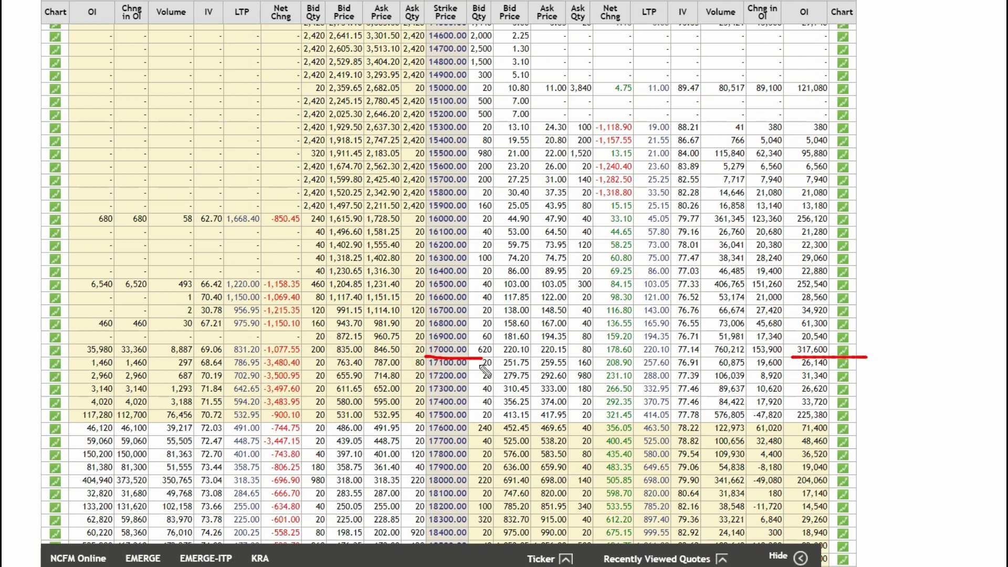
left_click_drag(422, 336, 478, 347)
left_click_drag(428, 345, 489, 342)
Step: Switch to the BANKNIFTY daily price chart on Investing.com and bring its latest candles into view
left_click_drag(250, 240, 958, 496)
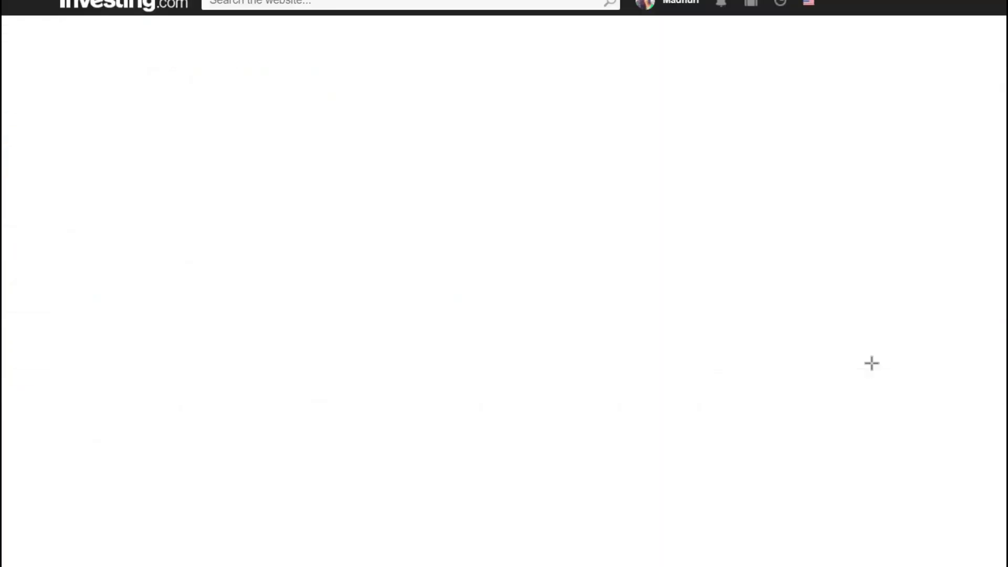
scroll(870, 361, "down", 3)
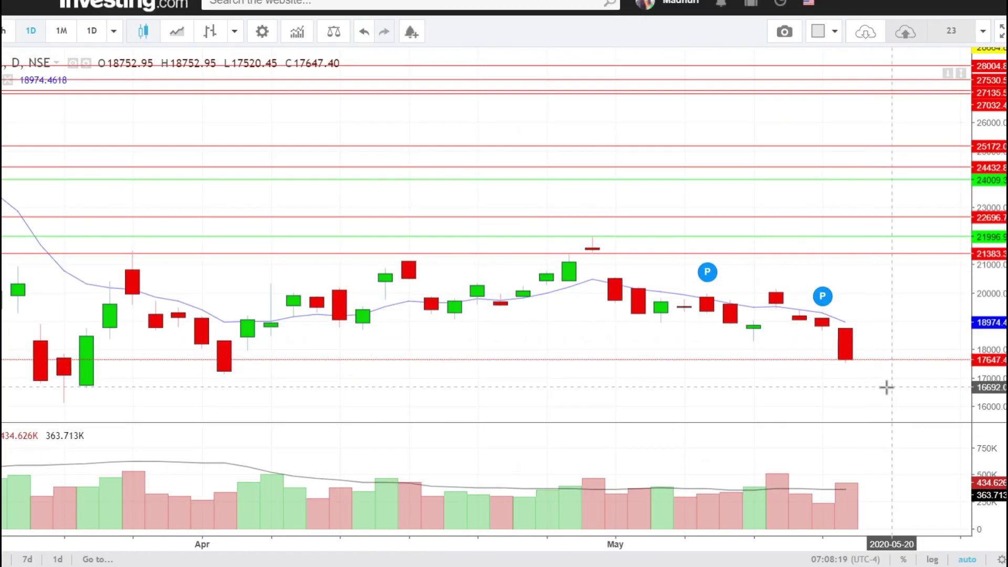